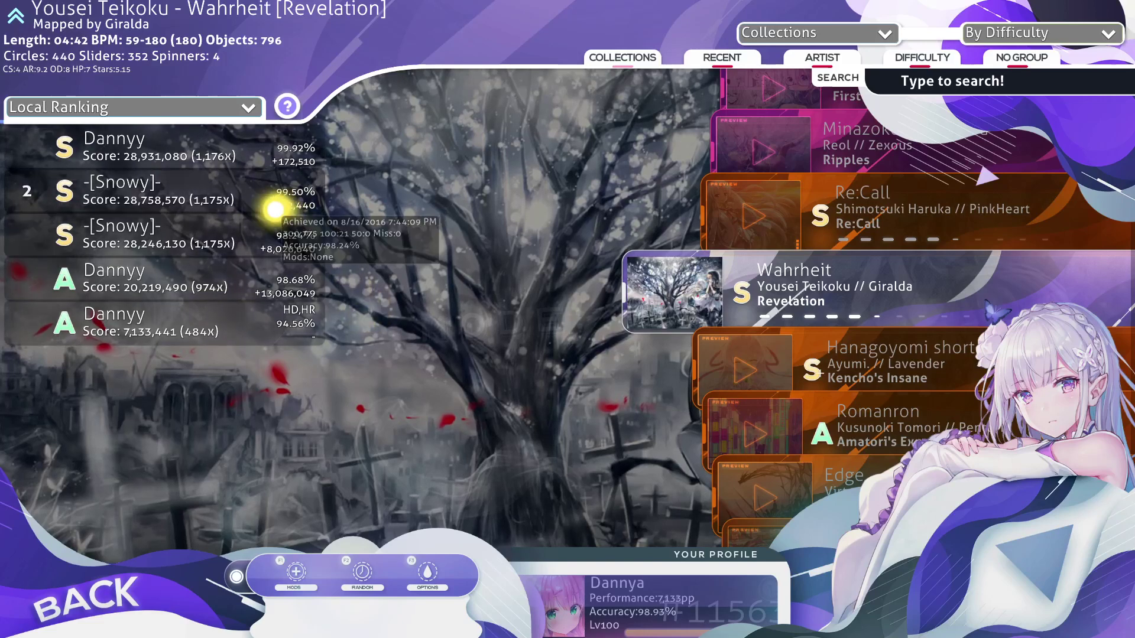
Step: Select the Genryuu Kaiko beatmap to review its local rankings, then go back to the main menu
{"action": "mouse_move", "coordinate": [297, 237]}
{"action": "mouse_move", "coordinate": [266, 151]}
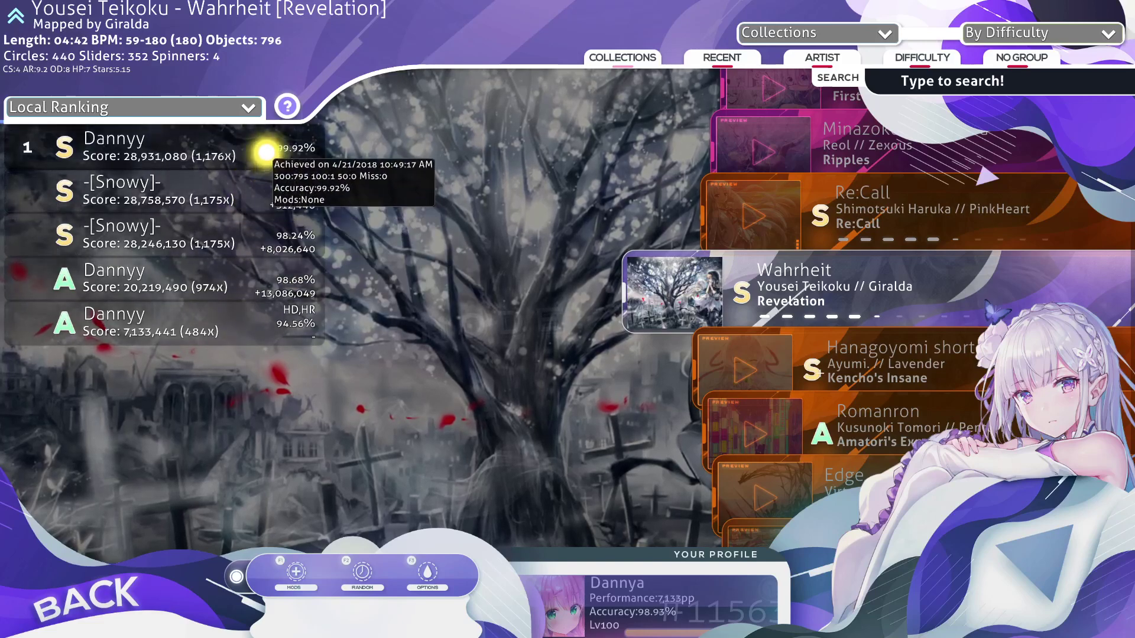
{"action": "mouse_move", "coordinate": [290, 307]}
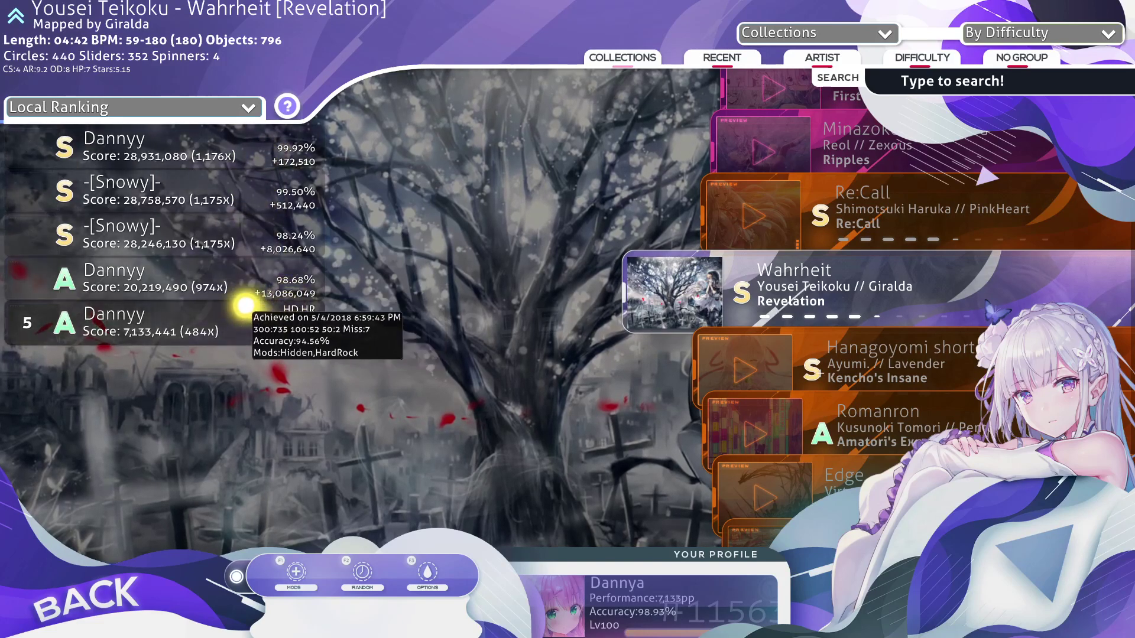
{"action": "mouse_move", "coordinate": [266, 223]}
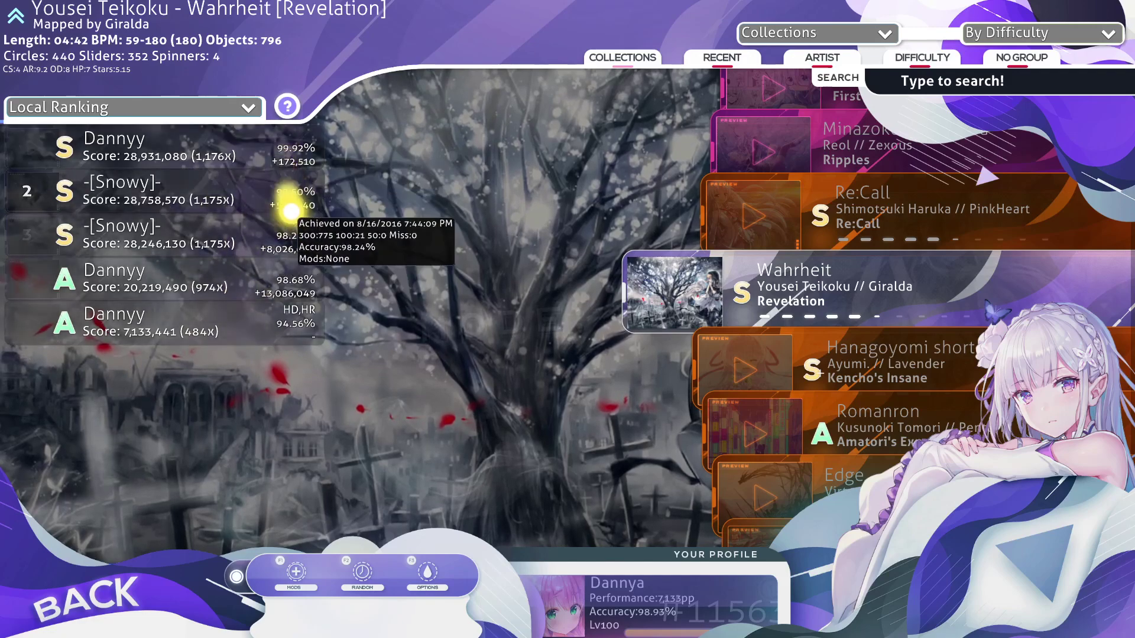
{"action": "mouse_move", "coordinate": [279, 256]}
{"action": "scroll", "coordinate": [721, 295], "scroll_direction": "down", "scroll_amount": 3}
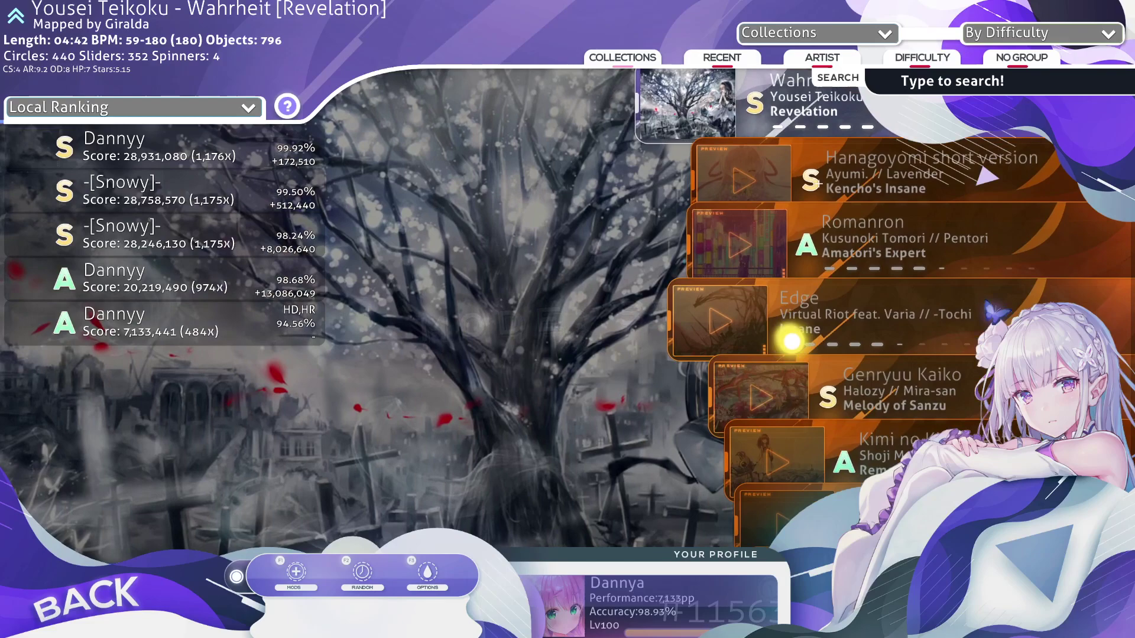
{"action": "left_click", "coordinate": [783, 381]}
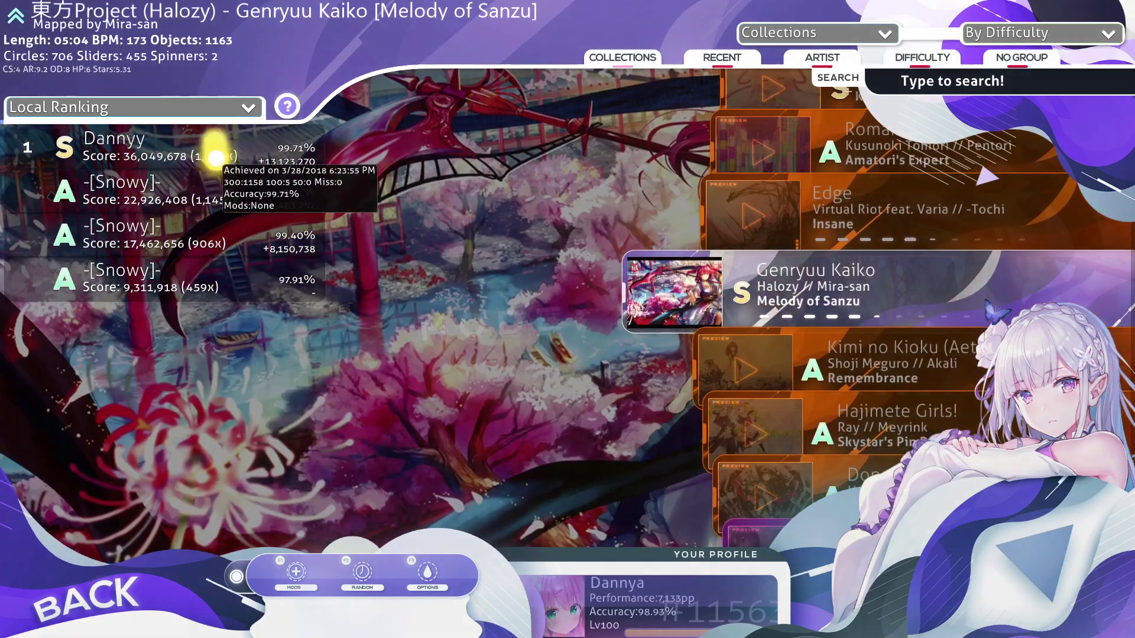
{"action": "left_click", "coordinate": [83, 591]}
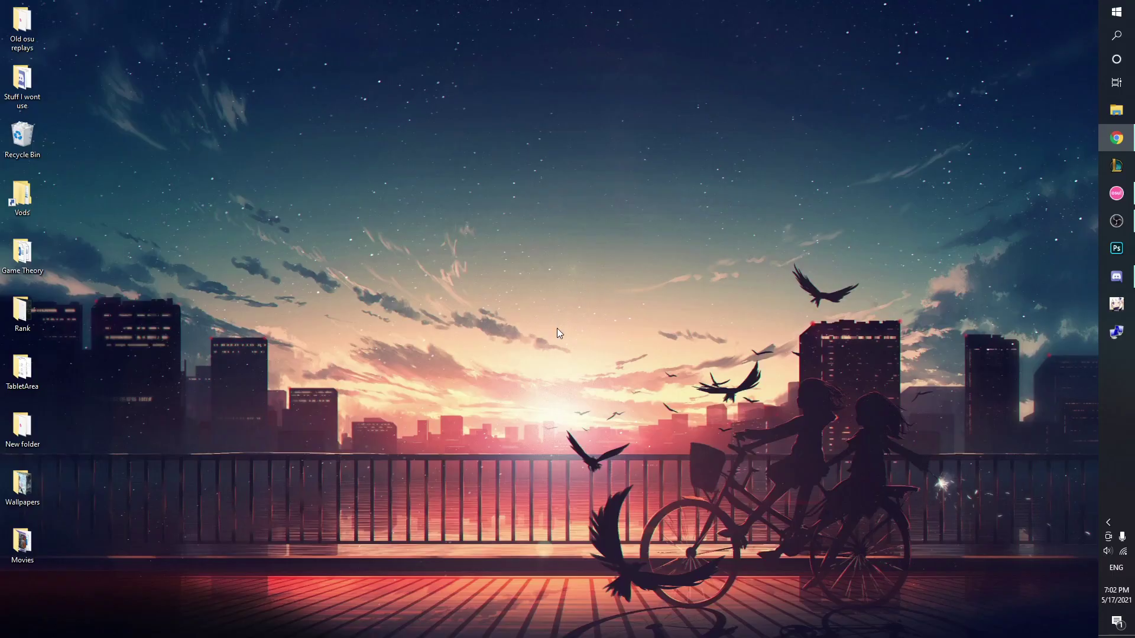
Step: Launch regedit via Run and navigate to HKEY_CURRENT_USER\SOFTWARE\Microsoft\Windows\CurrentVersion\Explorer
{"action": "key", "text": "super+r"}
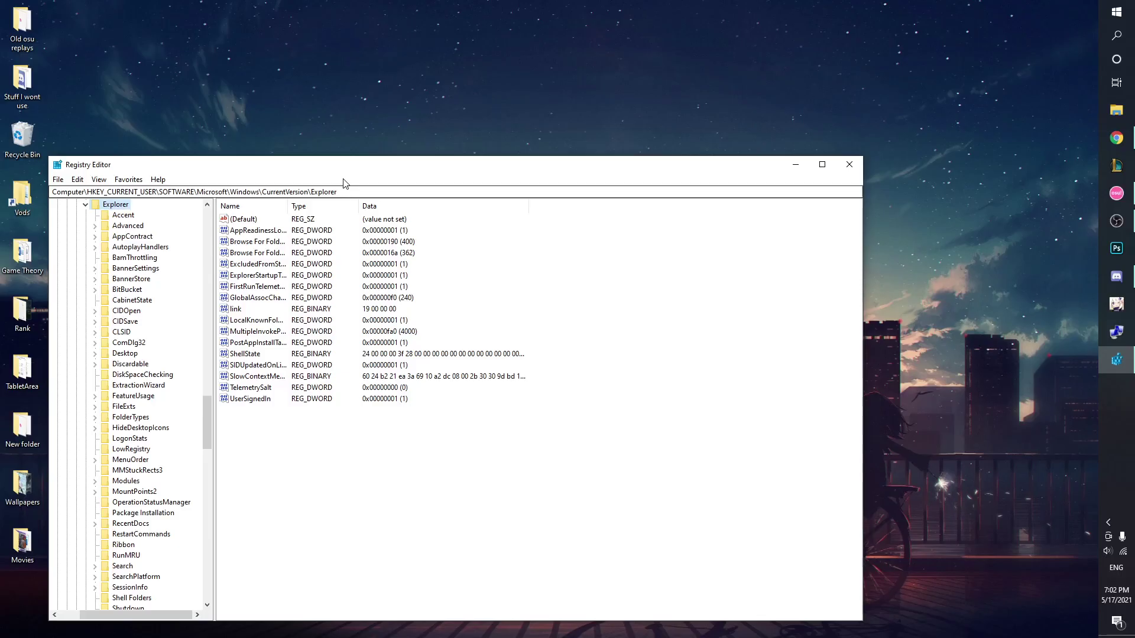
{"action": "left_click_drag", "start_coordinate": [343, 177], "coordinate": [115, 148]}
{"action": "key", "text": "ctrl+c"}
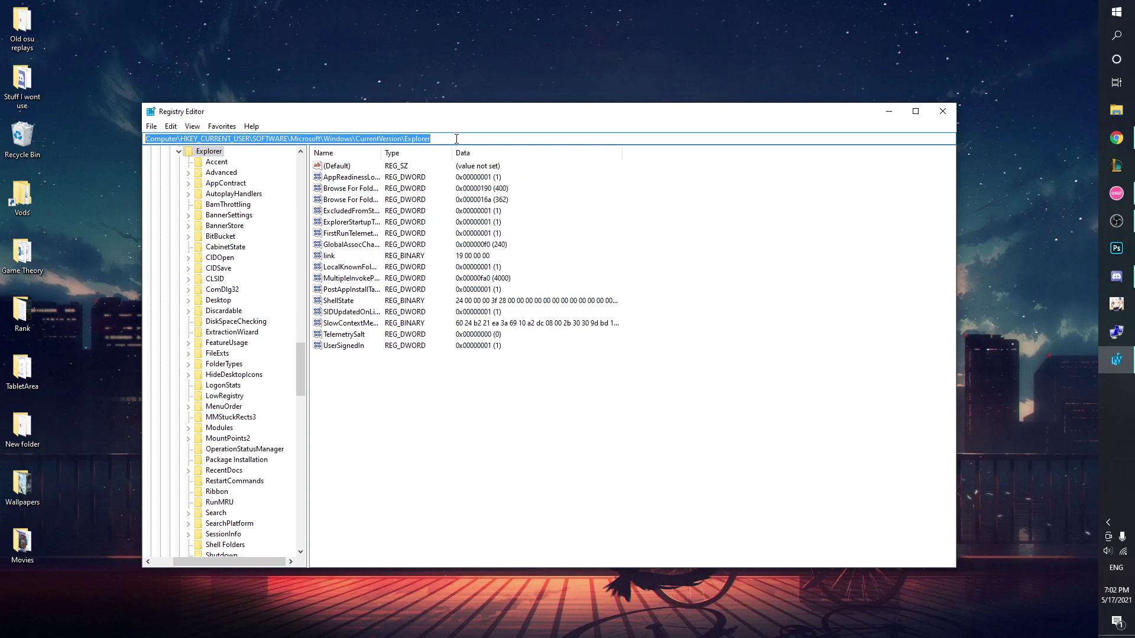
{"action": "key", "text": "BackSpace"}
{"action": "key", "text": "ctrl+v"}
{"action": "key", "text": "Return"}
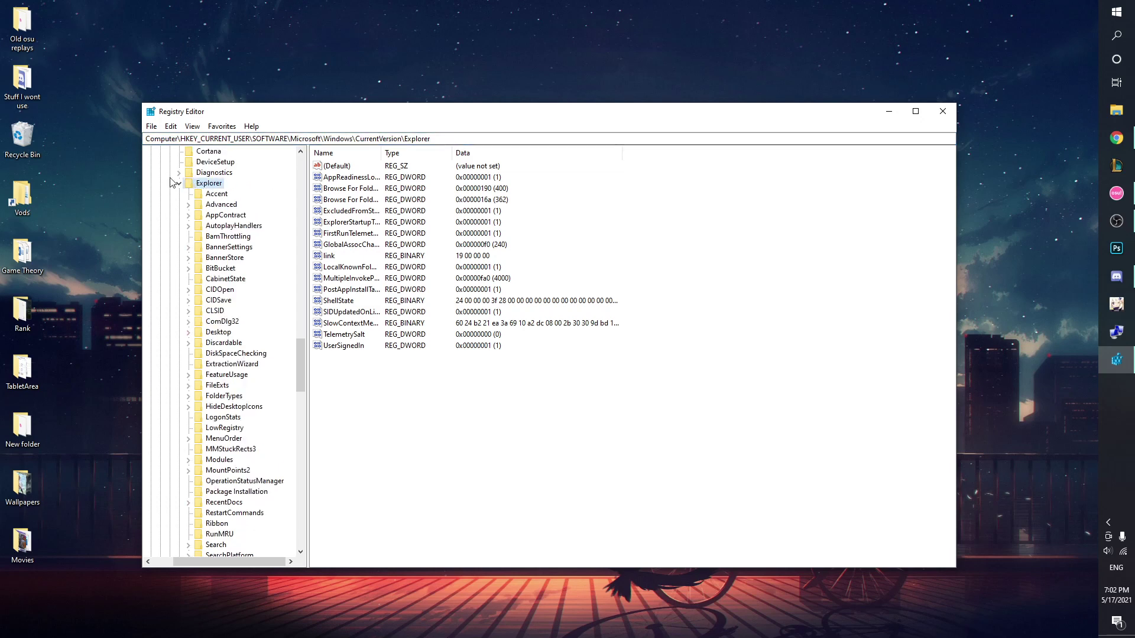
{"action": "right_click", "coordinate": [382, 381]}
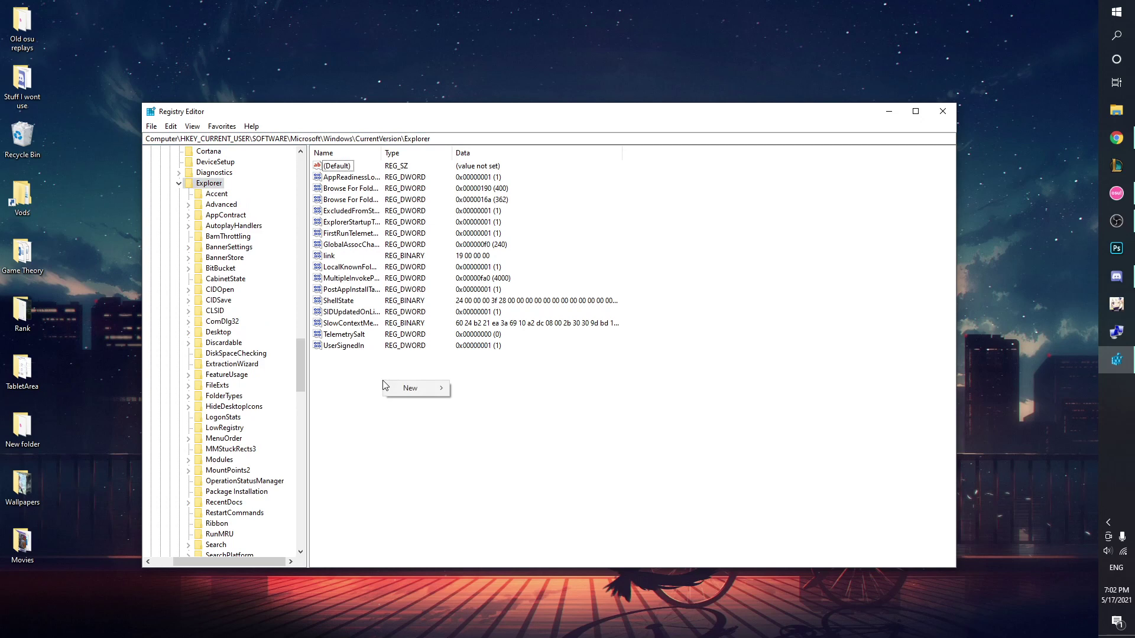
{"action": "mouse_move", "coordinate": [407, 388]}
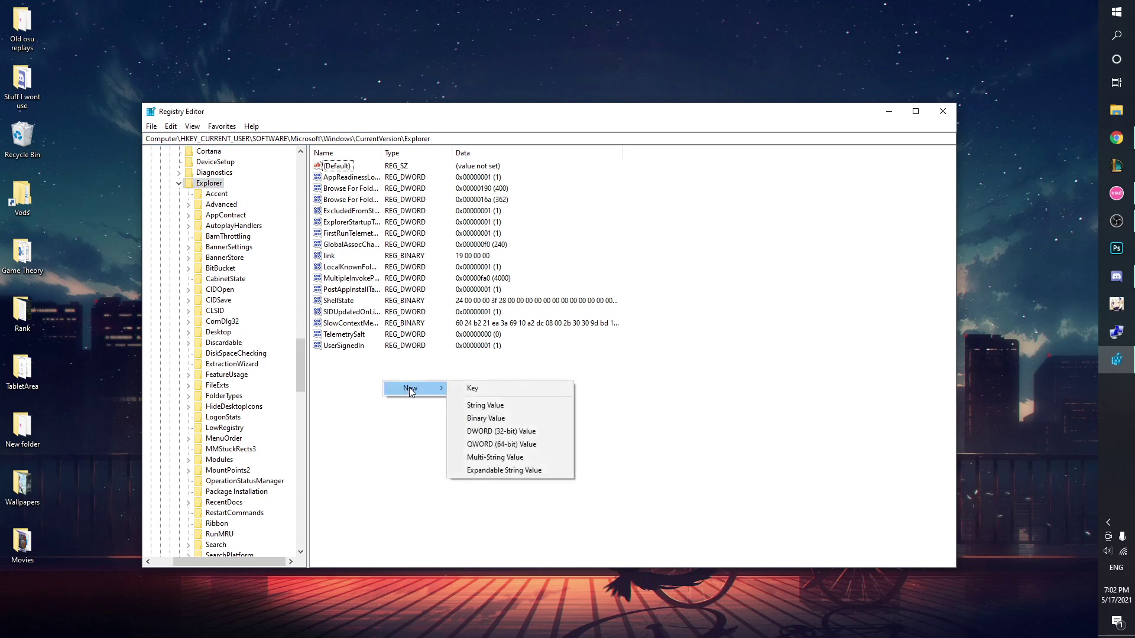
{"action": "left_click", "coordinate": [508, 435]}
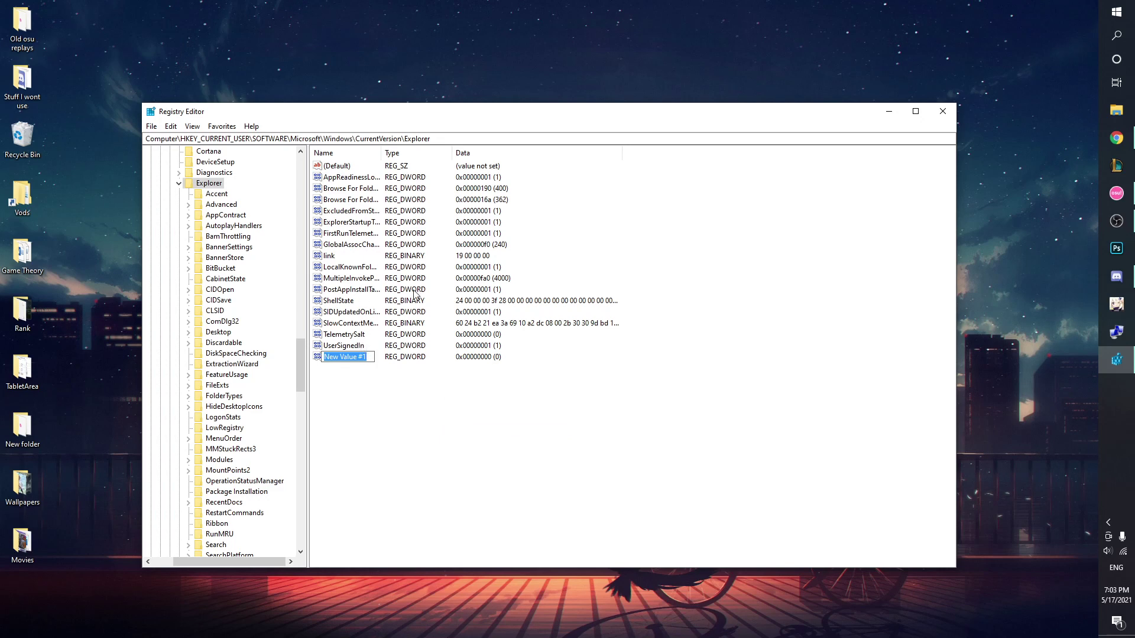
{"action": "right_click", "coordinate": [383, 363]}
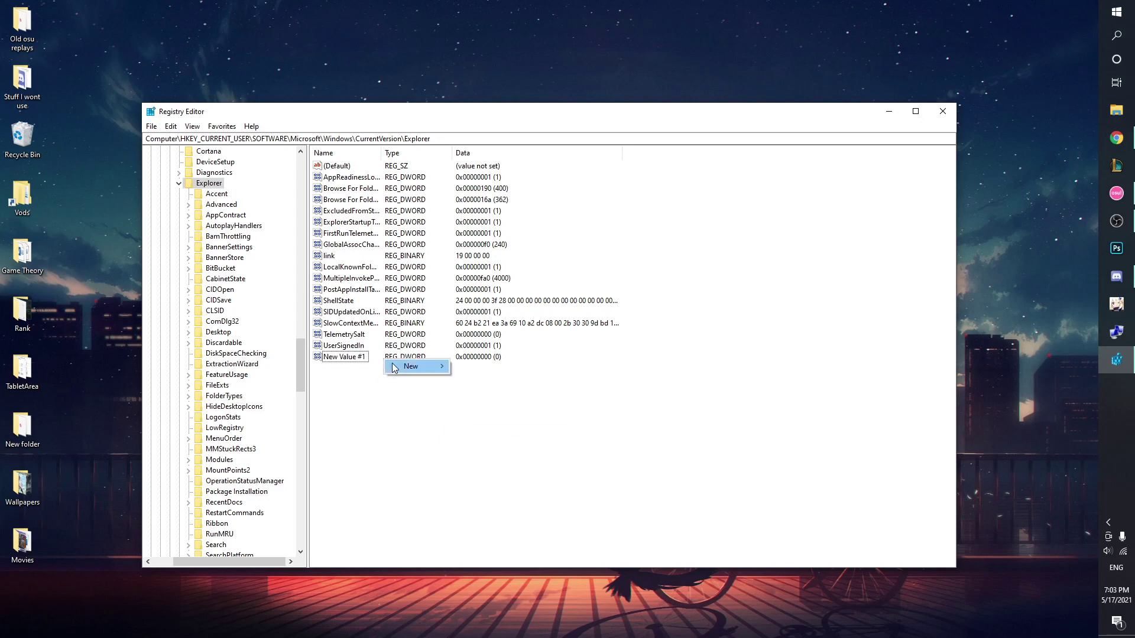
{"action": "mouse_move", "coordinate": [405, 366]}
{"action": "right_click", "coordinate": [365, 359]}
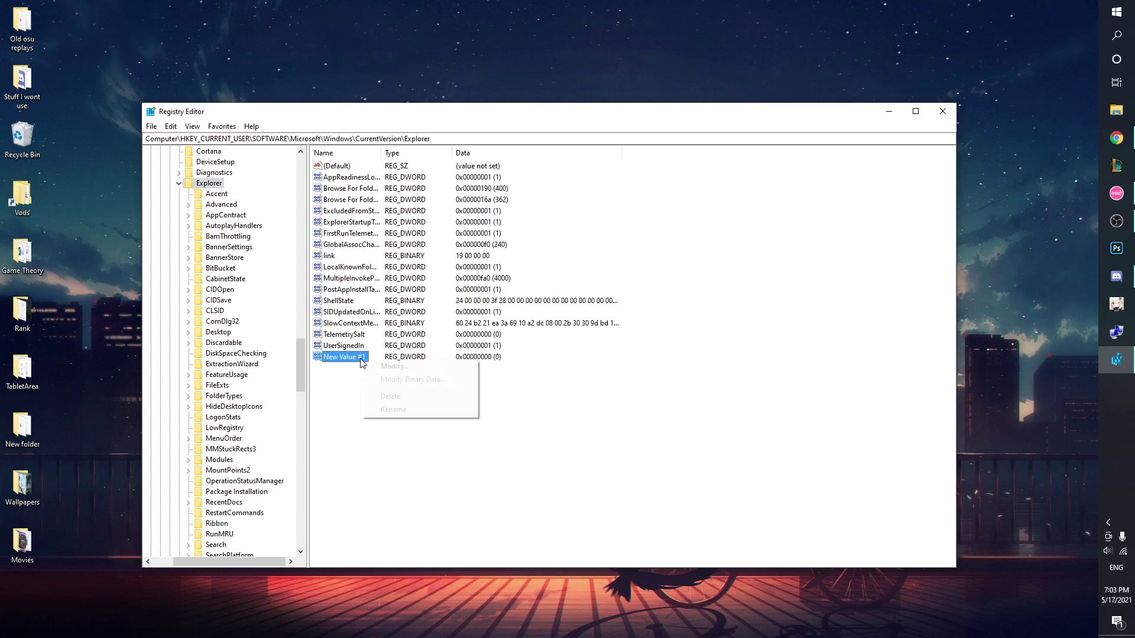
{"action": "left_click", "coordinate": [399, 395]}
{"action": "left_click", "coordinate": [637, 325]}
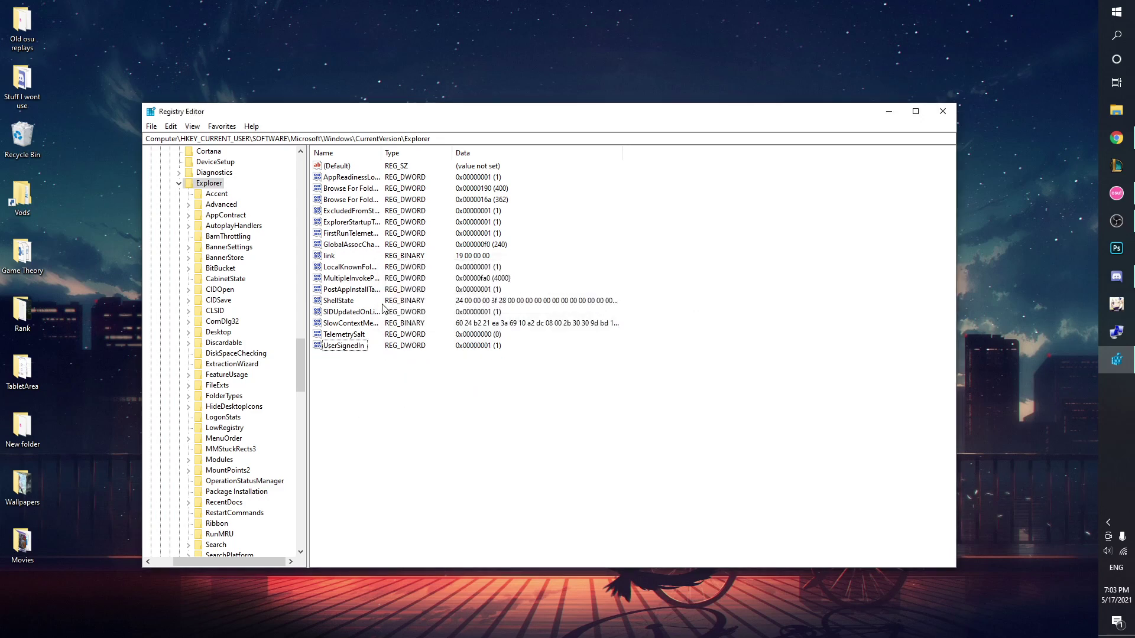
{"action": "left_click", "coordinate": [344, 281]}
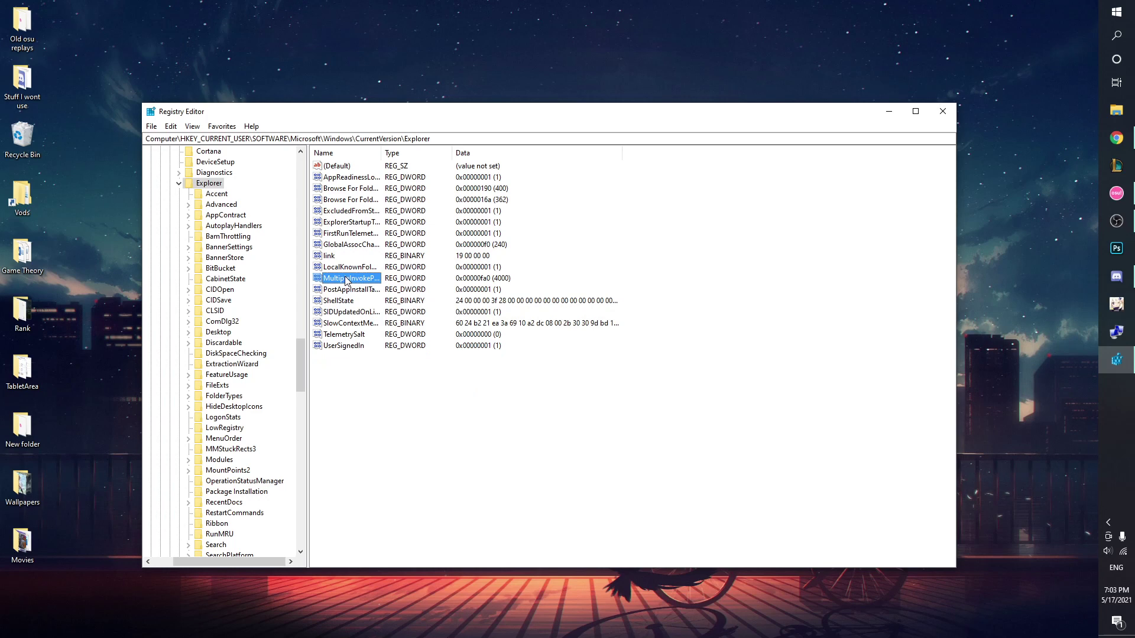
Step: Confirm MultipleInvokePromptMinimum holds 4000 in decimal, then close Registry Editor
{"action": "right_click", "coordinate": [346, 280]}
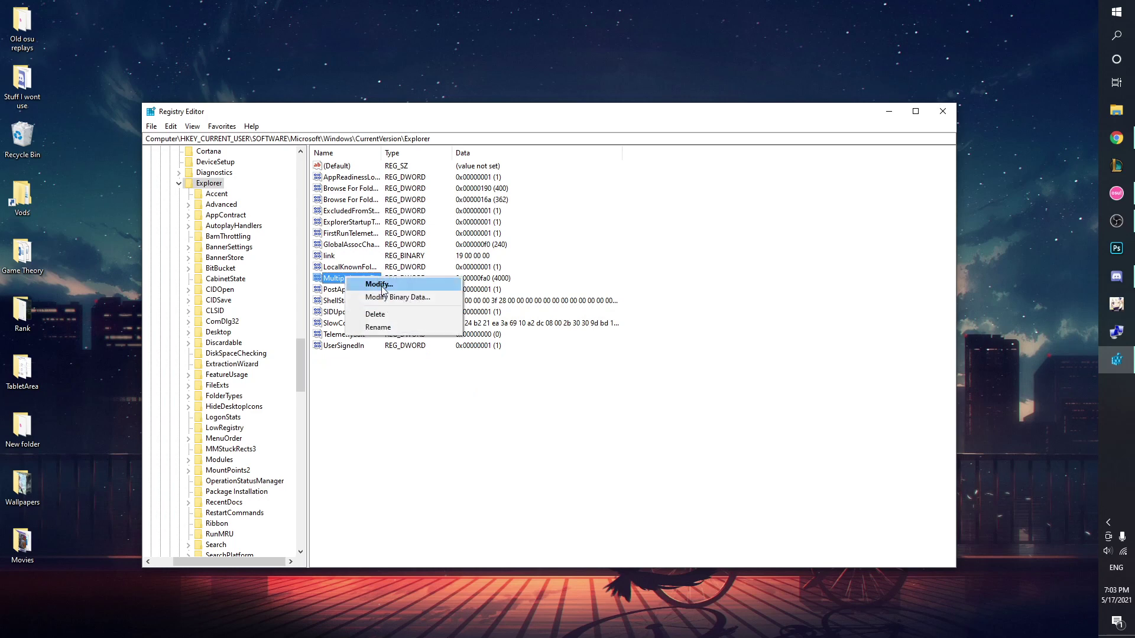
{"action": "left_click", "coordinate": [403, 290]}
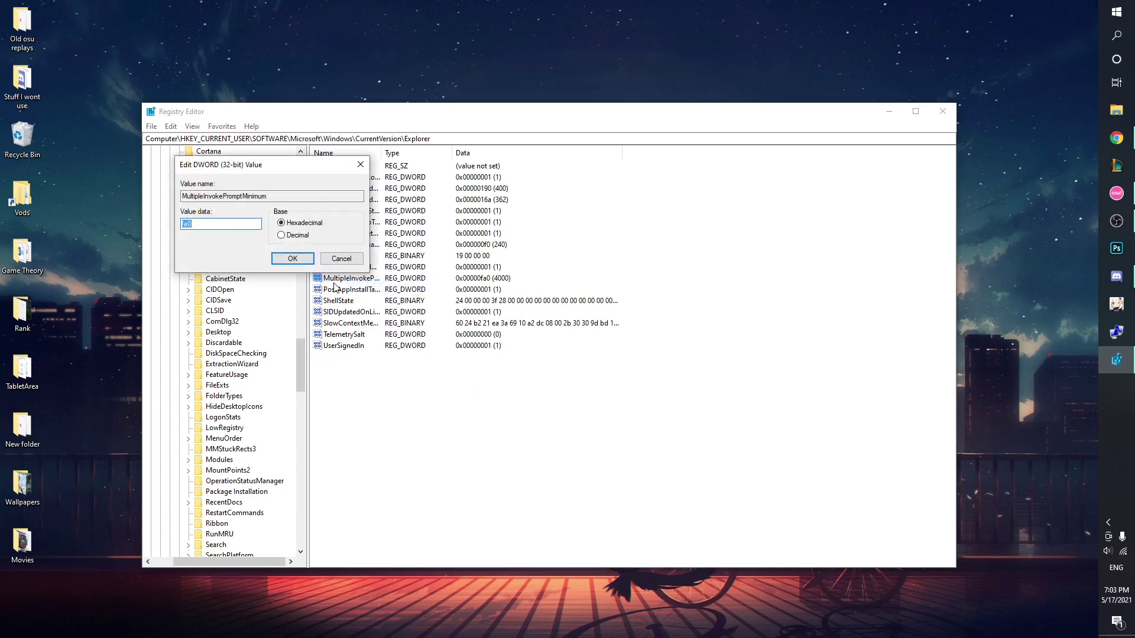
{"action": "left_click", "coordinate": [283, 237]}
{"action": "left_click_drag", "start_coordinate": [225, 225], "coordinate": [176, 224]}
{"action": "left_click", "coordinate": [202, 224]}
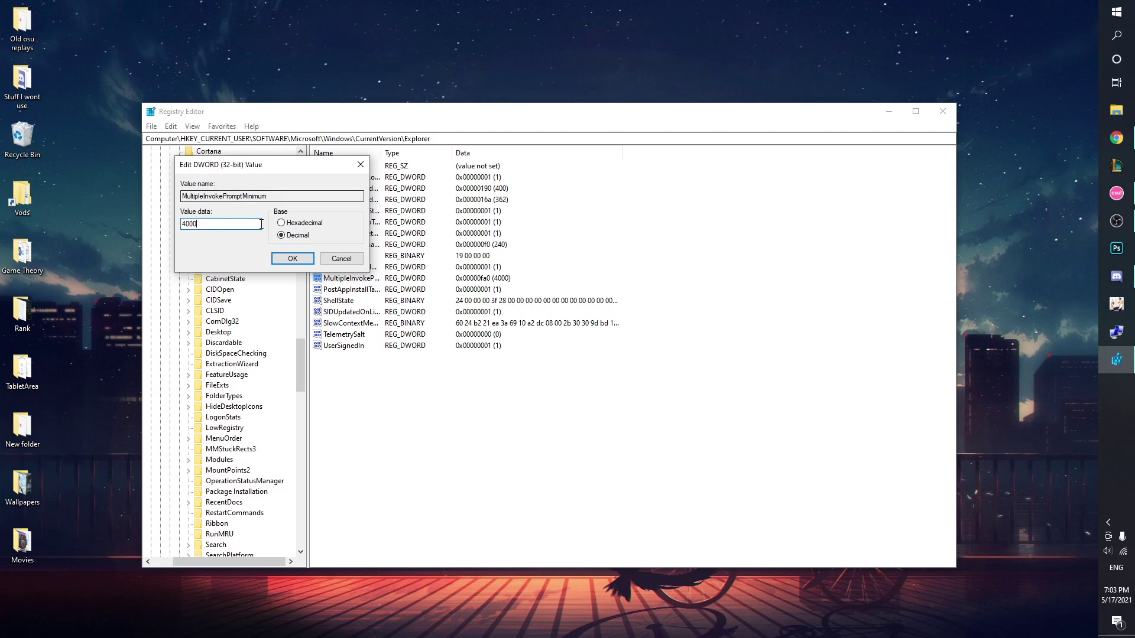
{"action": "left_click", "coordinate": [341, 259]}
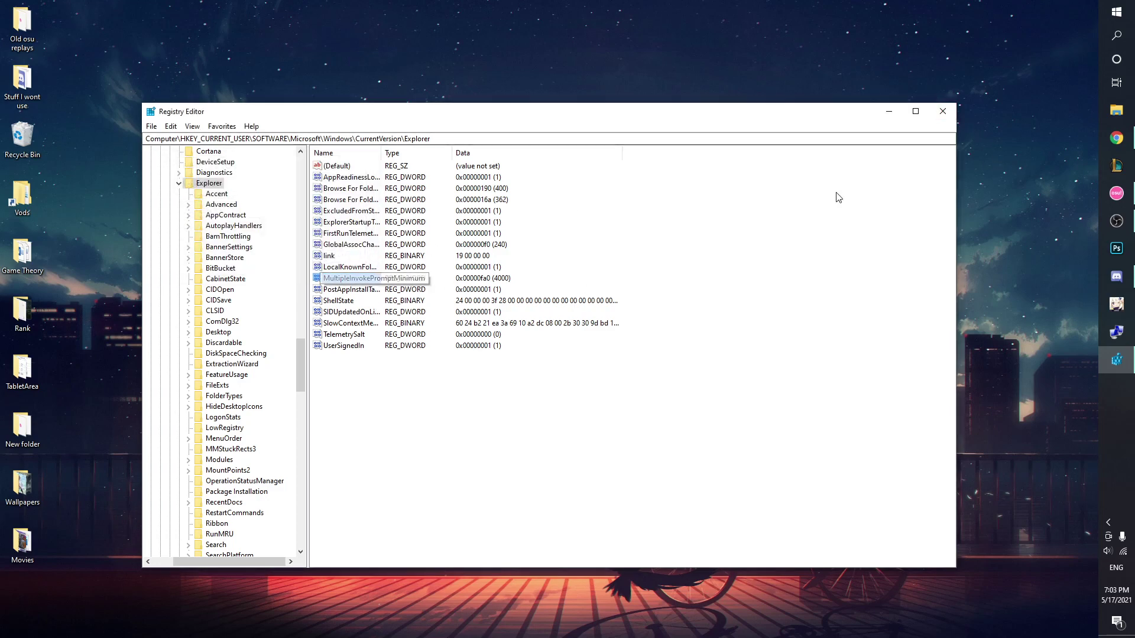
{"action": "left_click", "coordinate": [943, 113]}
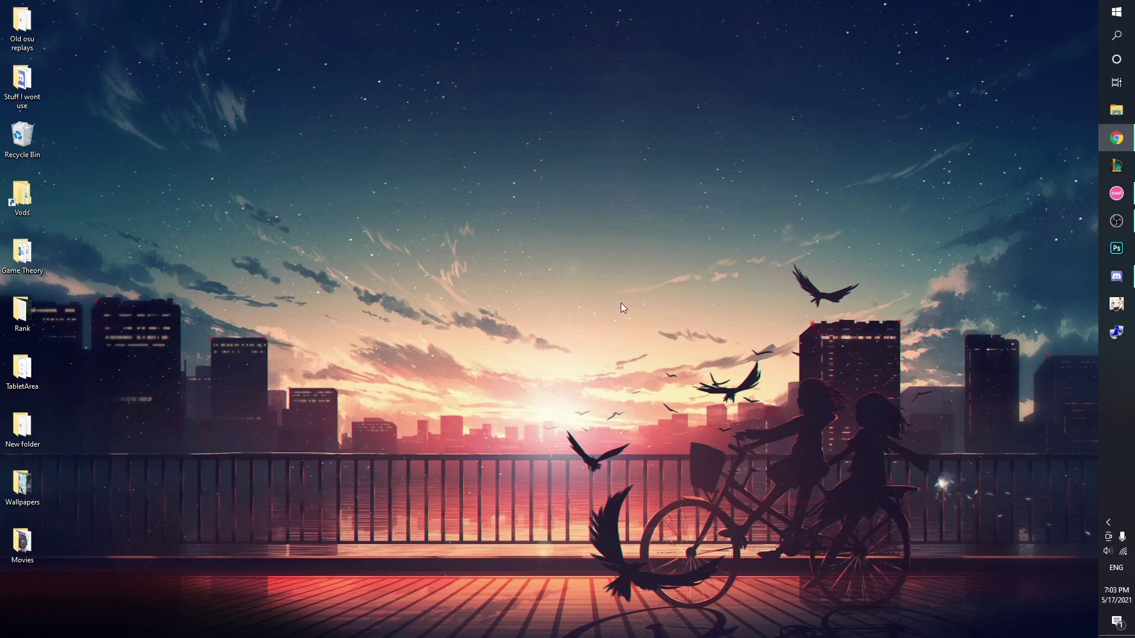
Step: Restart the Windows Explorer process from Task Manager, then close Task Manager
{"action": "key", "text": "ctrl+shift+Escape"}
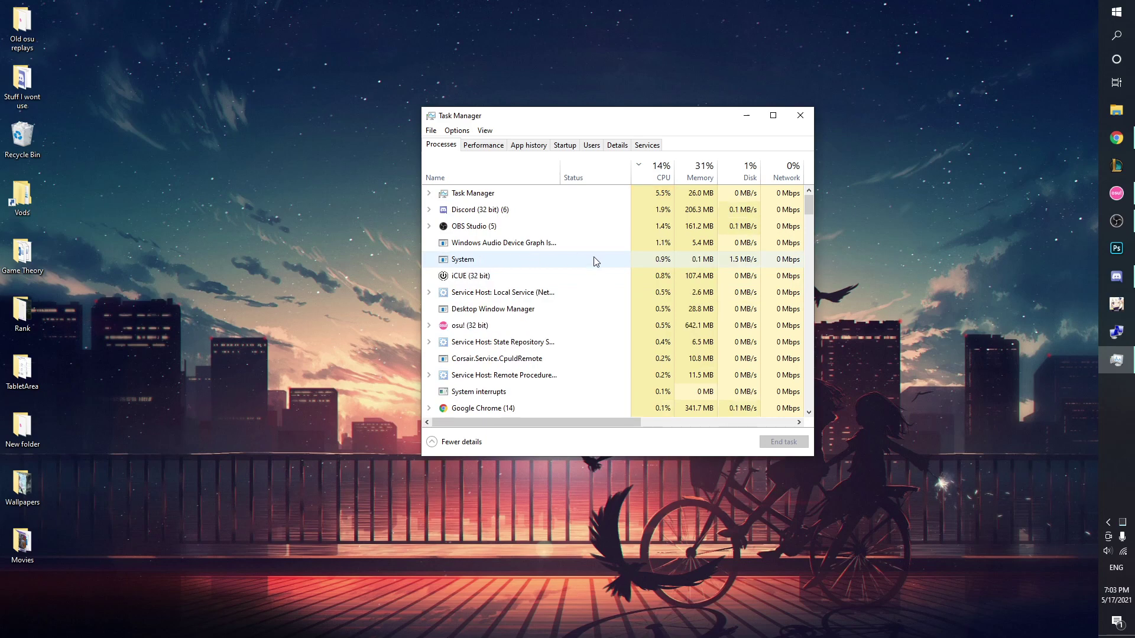
{"action": "scroll", "coordinate": [521, 319], "scroll_direction": "down", "scroll_amount": 1}
{"action": "left_click", "coordinate": [494, 357]}
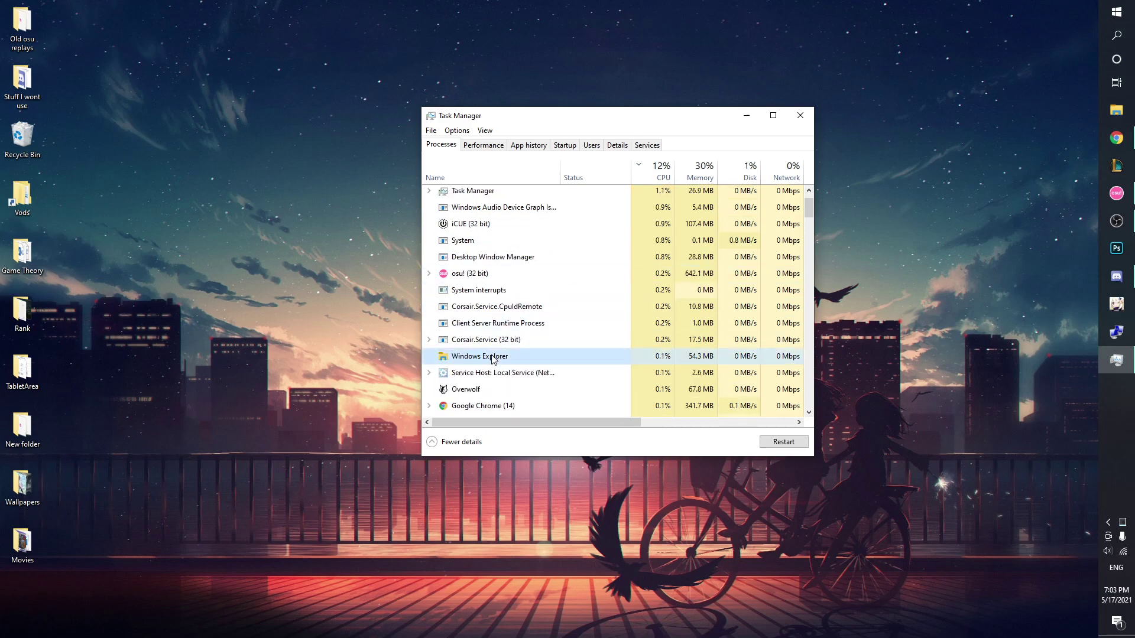
{"action": "mouse_move", "coordinate": [805, 211]}
{"action": "left_mouse_down"}
{"action": "mouse_move", "coordinate": [820, 417]}
{"action": "mouse_move", "coordinate": [806, 227]}
{"action": "left_mouse_up"}
{"action": "right_click", "coordinate": [469, 351]}
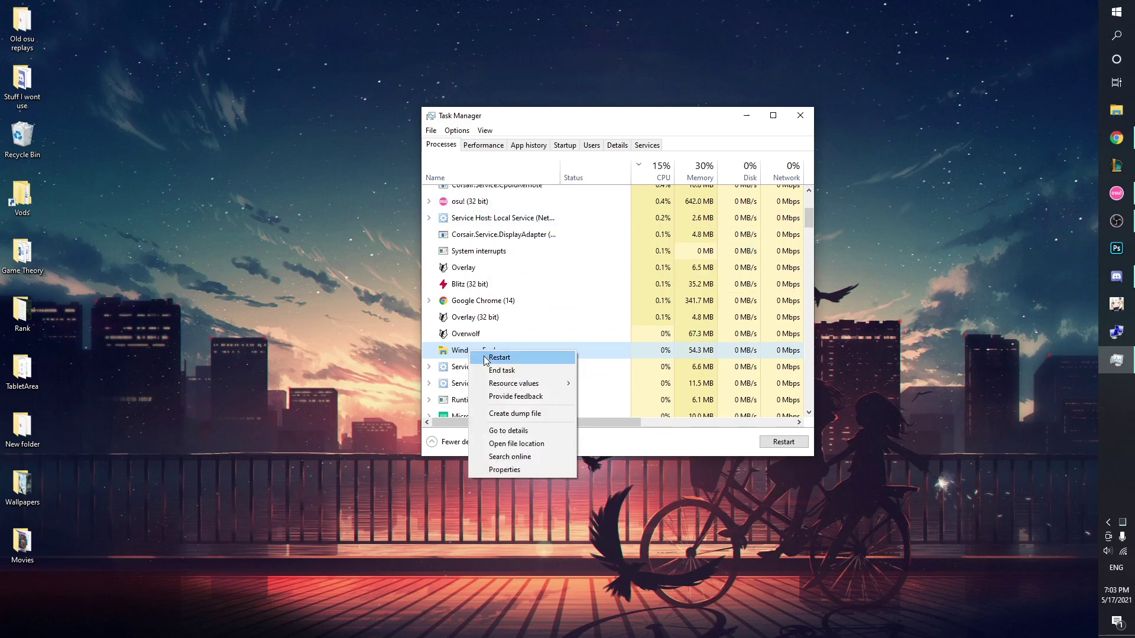
{"action": "left_click", "coordinate": [483, 358]}
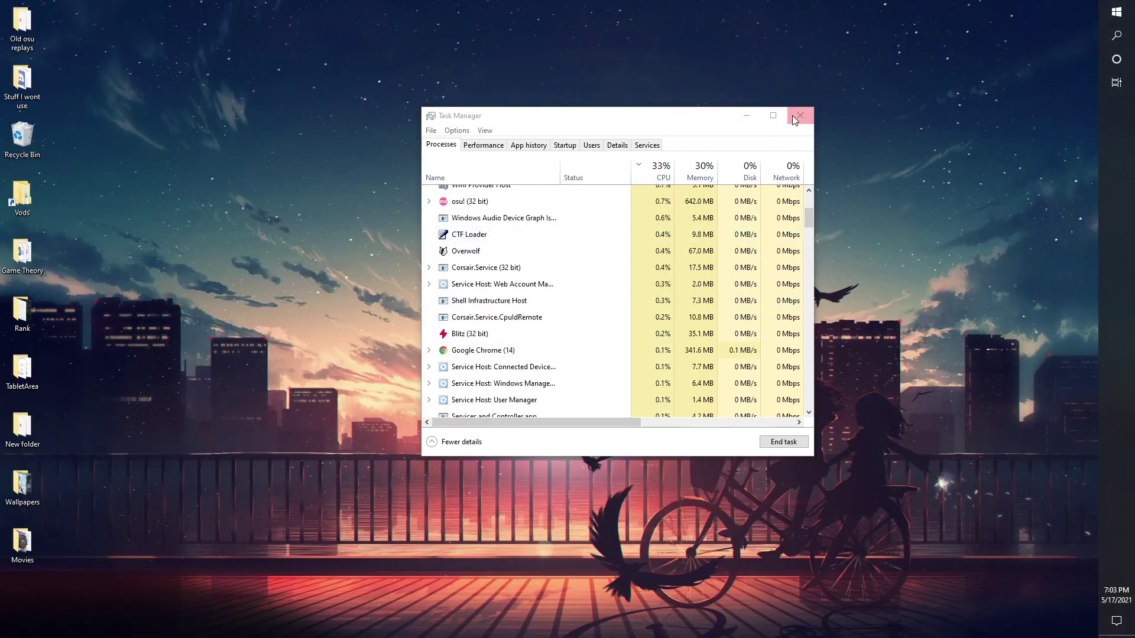
{"action": "left_click", "coordinate": [798, 117]}
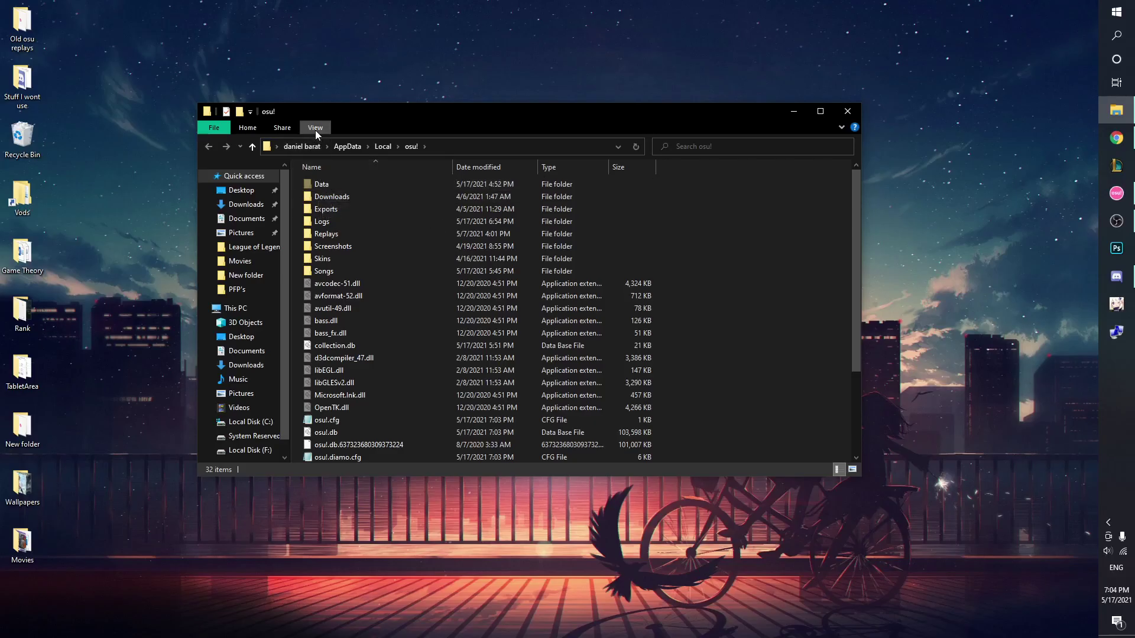
Step: Check the View options, then open osu!'s Data folder and its r subfolder of 9,612 files
{"action": "left_click", "coordinate": [315, 129]}
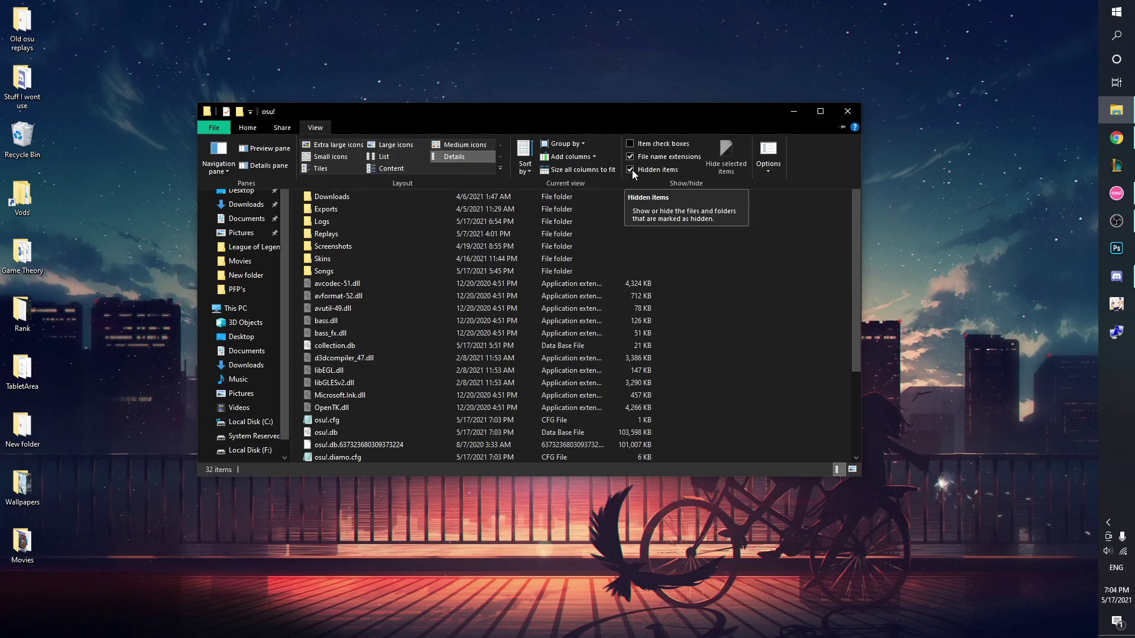
{"action": "left_click", "coordinate": [306, 127]}
{"action": "double_click", "coordinate": [328, 186]}
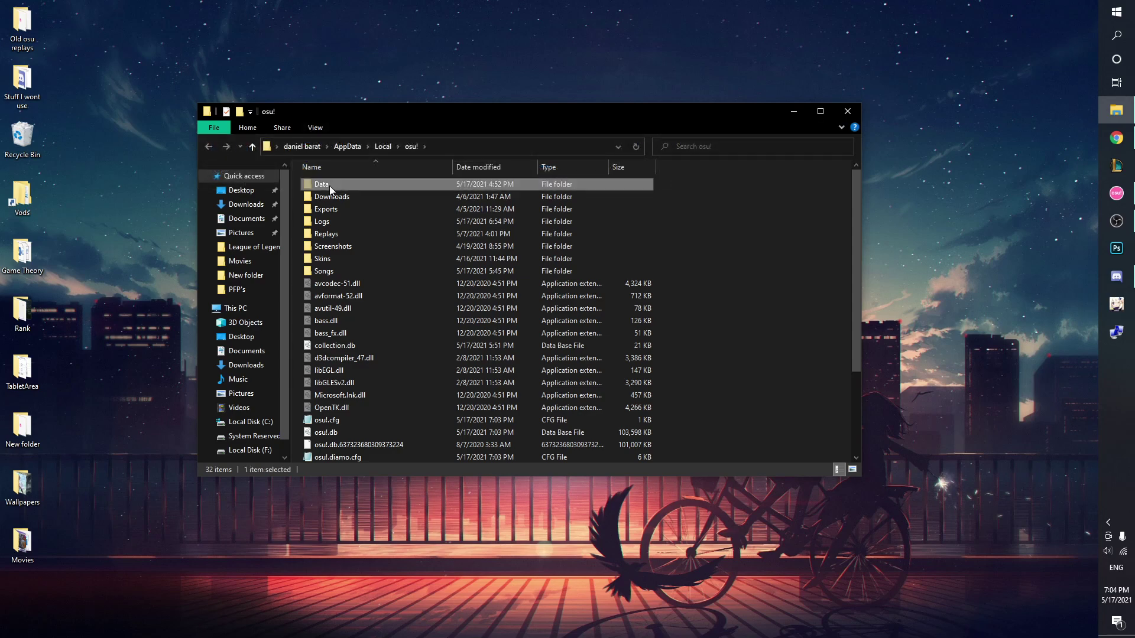
{"action": "double_click", "coordinate": [349, 208]}
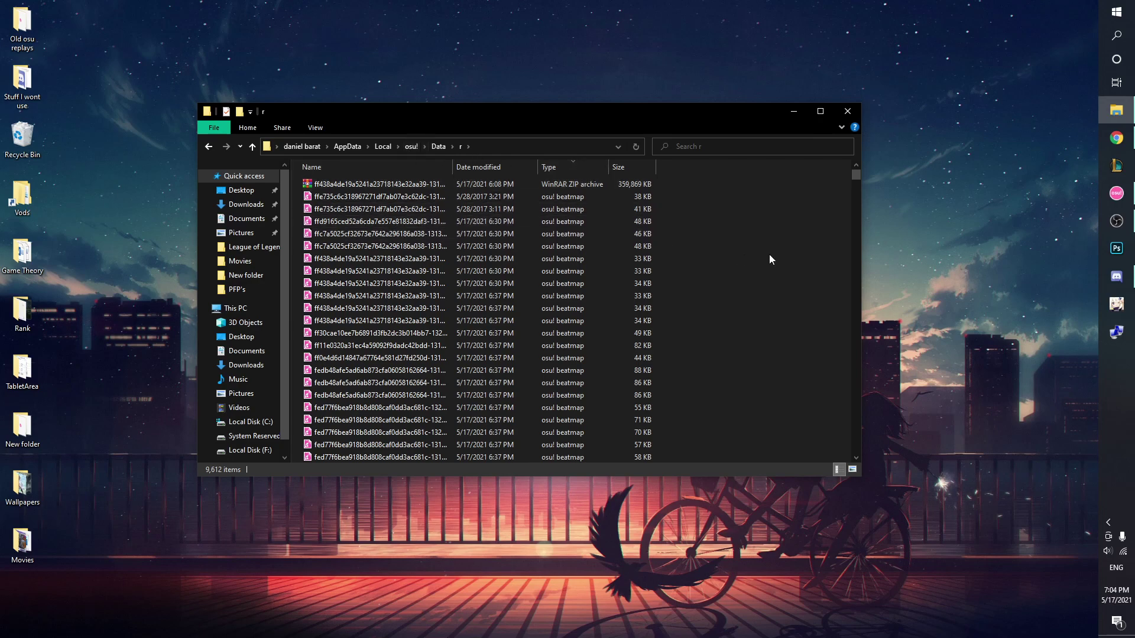
Step: Inspect the r folder's files and ZIP archive, sorting by Type and then restoring the original order
{"action": "left_click", "coordinate": [611, 183]}
{"action": "left_click", "coordinate": [714, 217]}
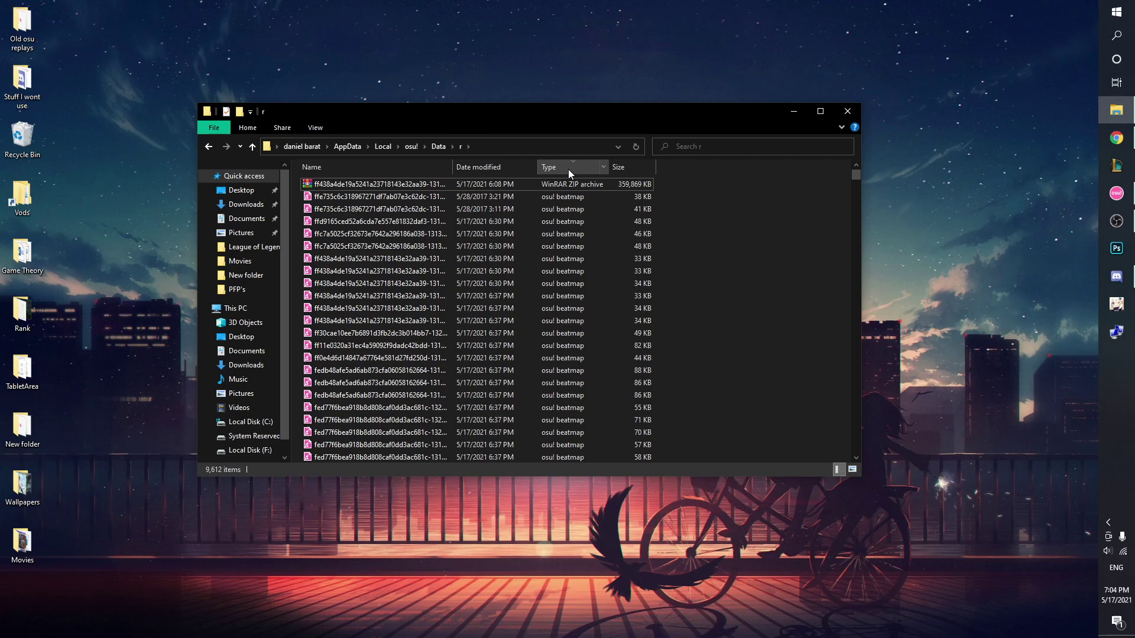
{"action": "scroll", "coordinate": [563, 228], "scroll_direction": "down", "scroll_amount": 8}
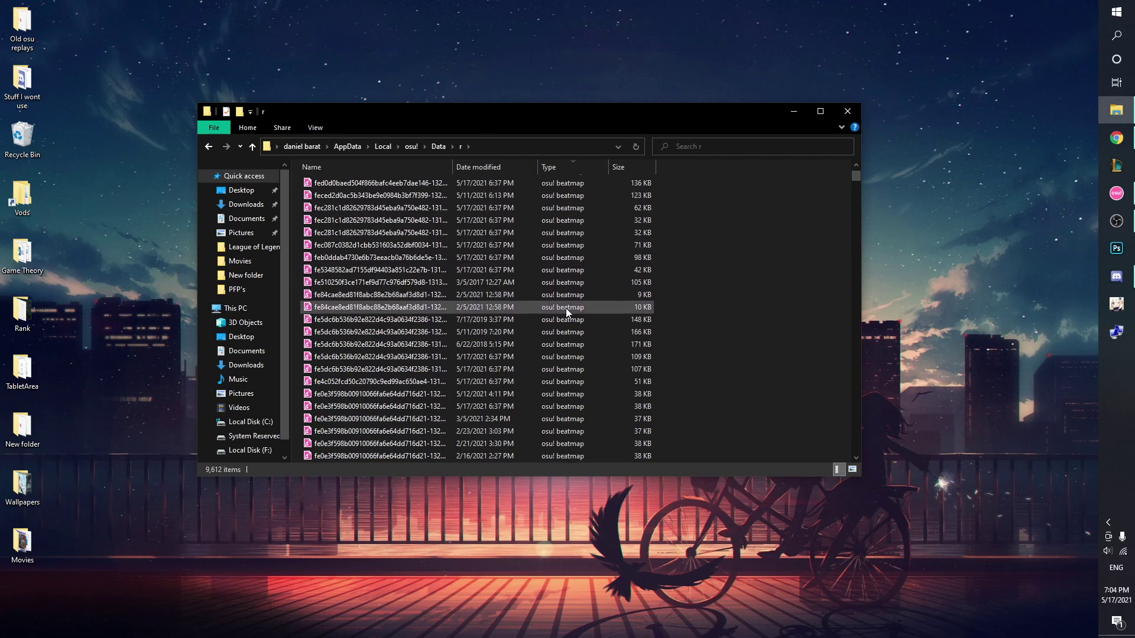
{"action": "scroll", "coordinate": [565, 307], "scroll_direction": "up", "scroll_amount": 8}
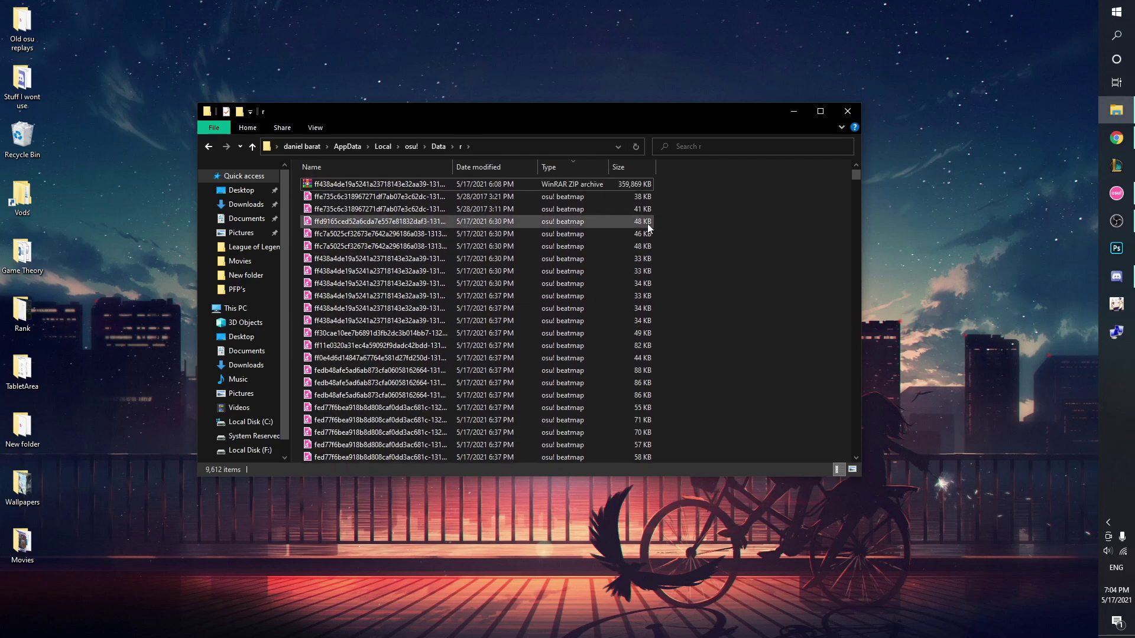
{"action": "left_click", "coordinate": [571, 168]}
{"action": "left_click", "coordinate": [571, 168]}
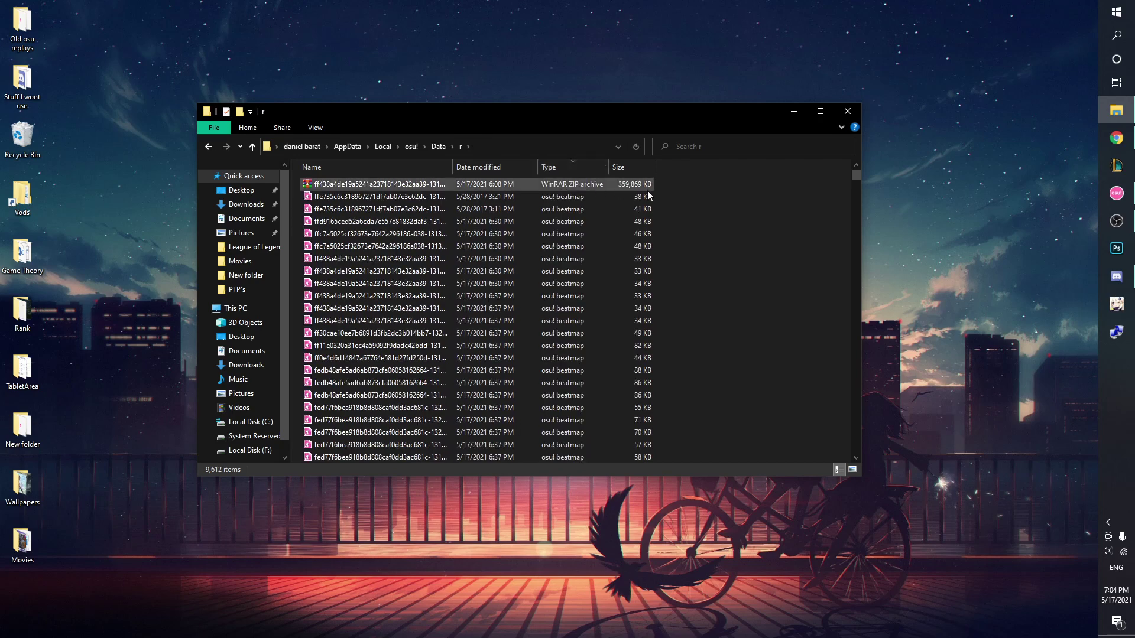
Step: Maximize the r folder window and trial-select runs of beatmap files, clearing each attempt
{"action": "left_click", "coordinate": [821, 112]}
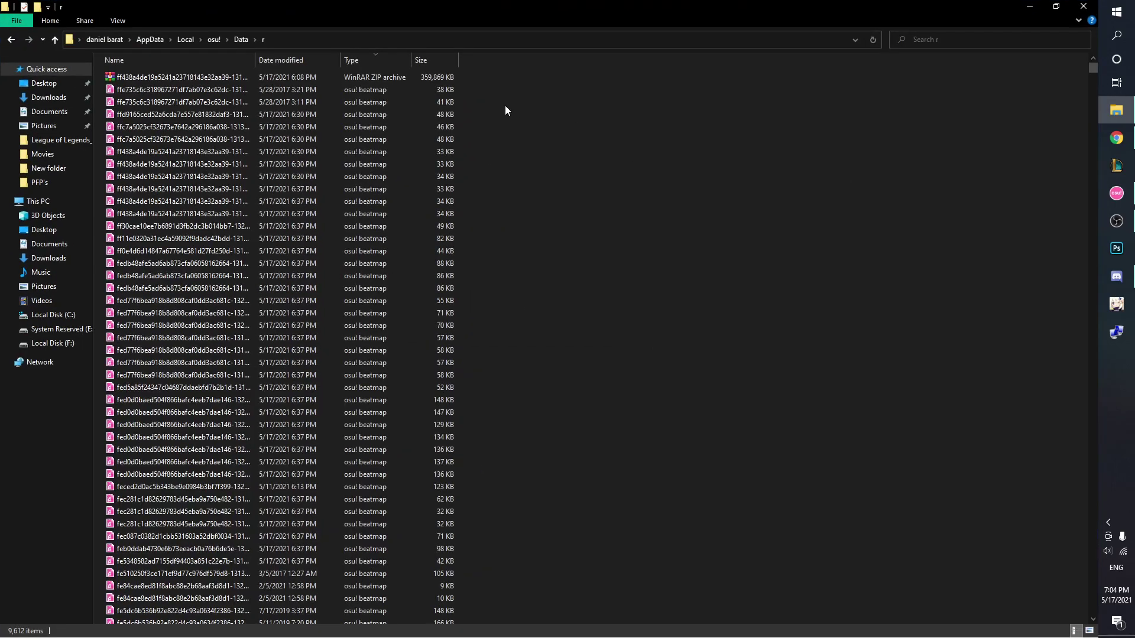
{"action": "left_click_drag", "start_coordinate": [471, 86], "coordinate": [329, 587]}
{"action": "left_click", "coordinate": [603, 423]}
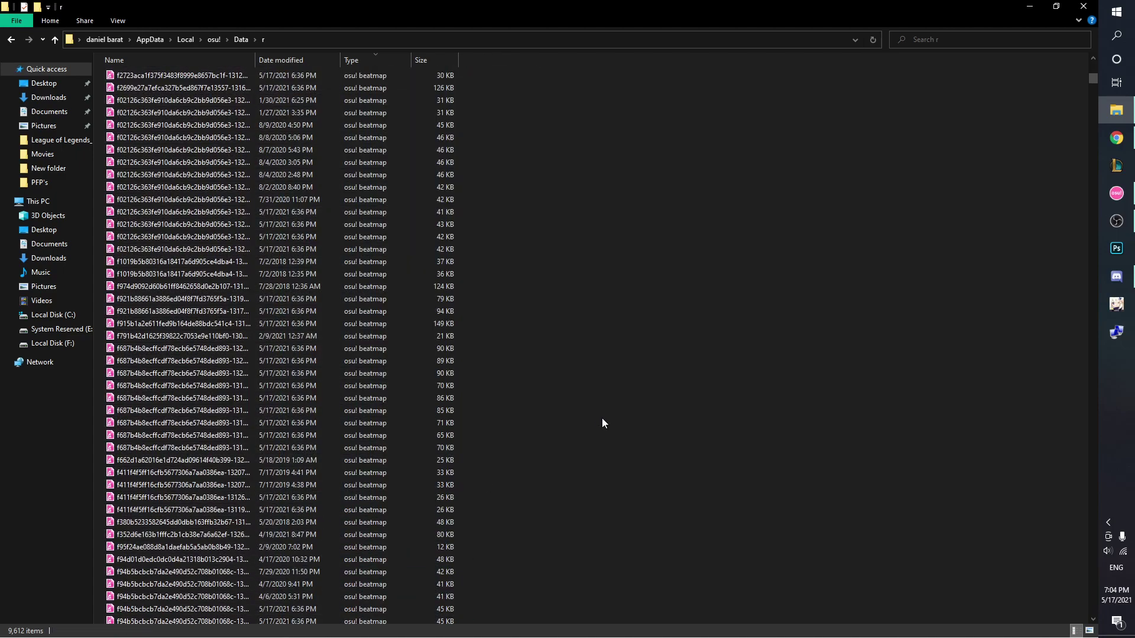
{"action": "left_click_drag", "start_coordinate": [1093, 78], "coordinate": [1064, 435]}
{"action": "scroll", "coordinate": [451, 294], "scroll_direction": "up", "scroll_amount": 20}
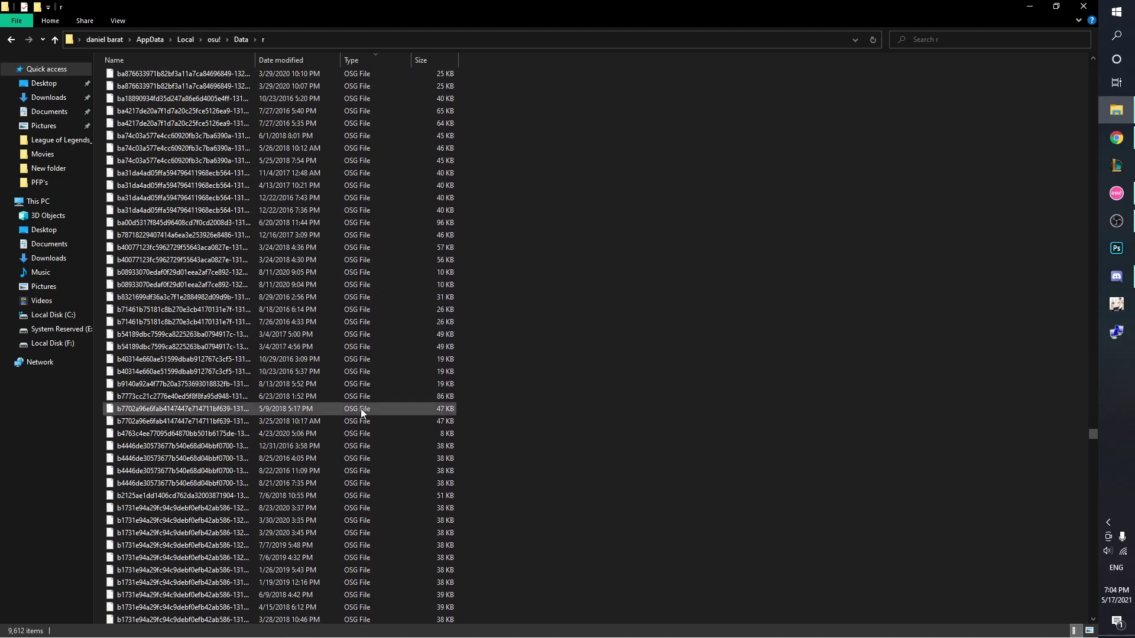
{"action": "scroll", "coordinate": [370, 421], "scroll_direction": "up", "scroll_amount": 20}
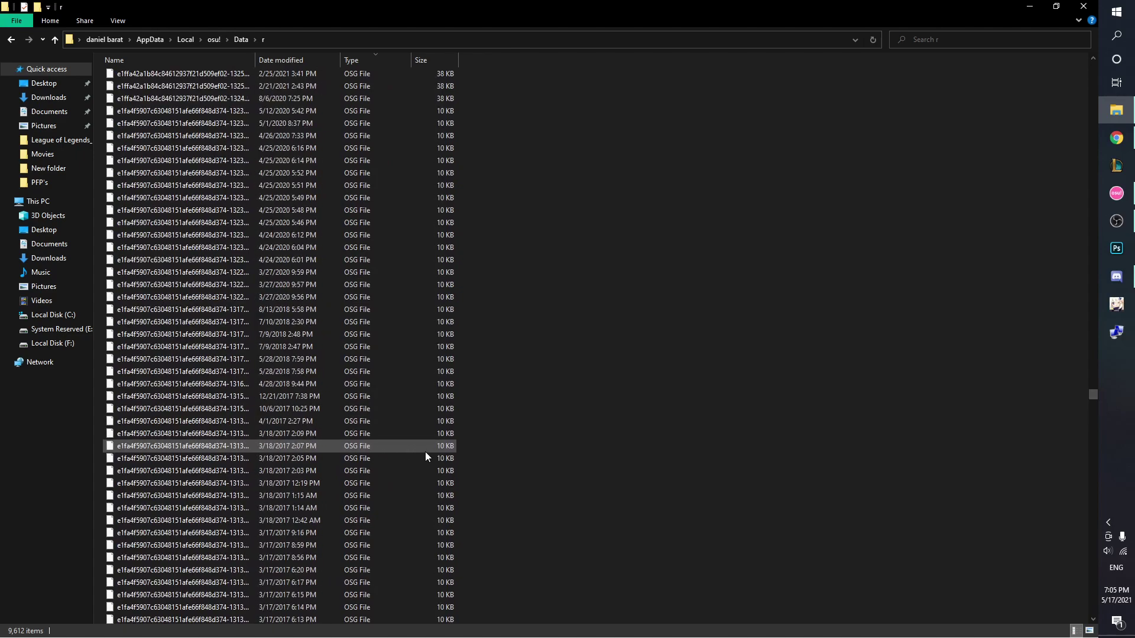
{"action": "scroll", "coordinate": [434, 445], "scroll_direction": "up", "scroll_amount": 20}
{"action": "left_click_drag", "start_coordinate": [1091, 385], "coordinate": [1031, 61]}
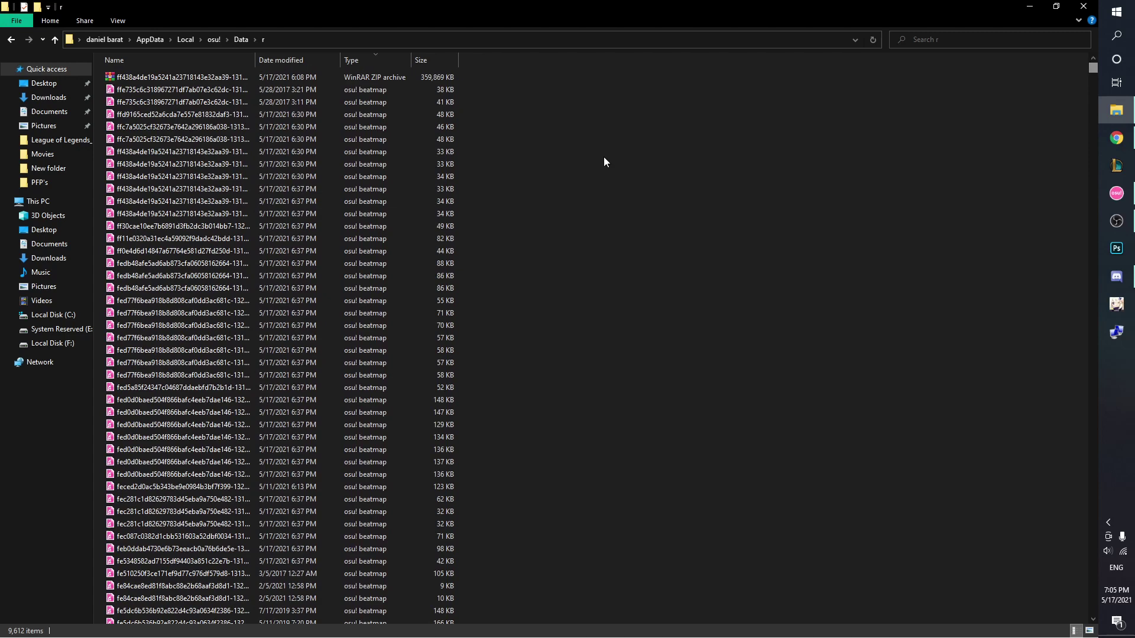
{"action": "left_click_drag", "start_coordinate": [467, 91], "coordinate": [272, 370]}
{"action": "right_click", "coordinate": [272, 370]}
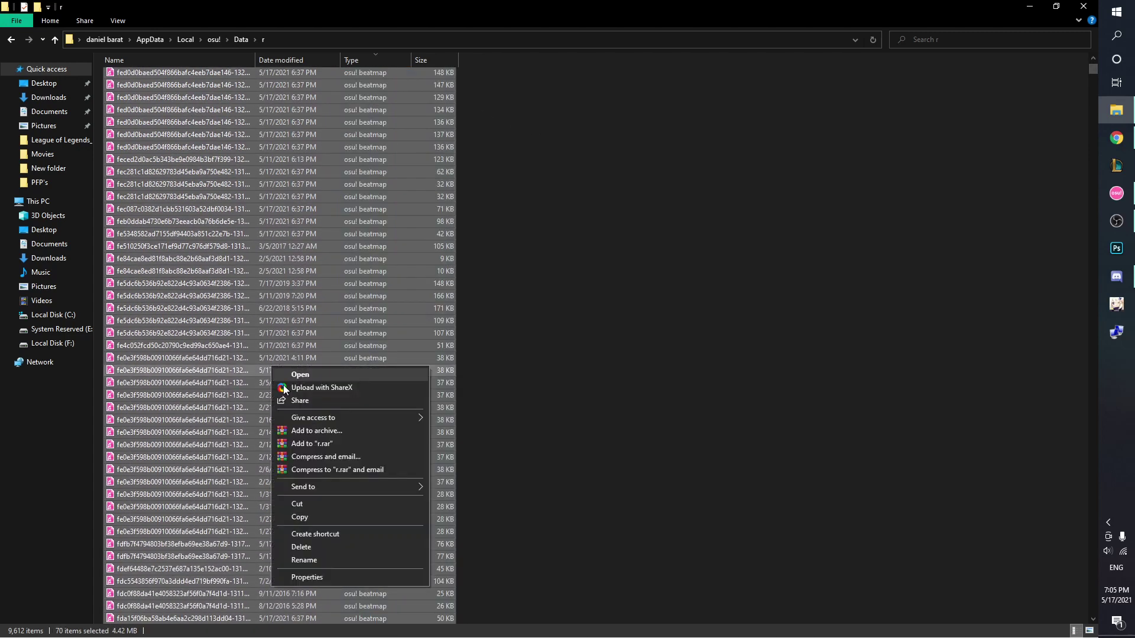
{"action": "left_click", "coordinate": [547, 342]}
Step: Select 199 beatmap files and open them all at once
{"action": "scroll", "coordinate": [490, 178], "scroll_direction": "up", "scroll_amount": 5}
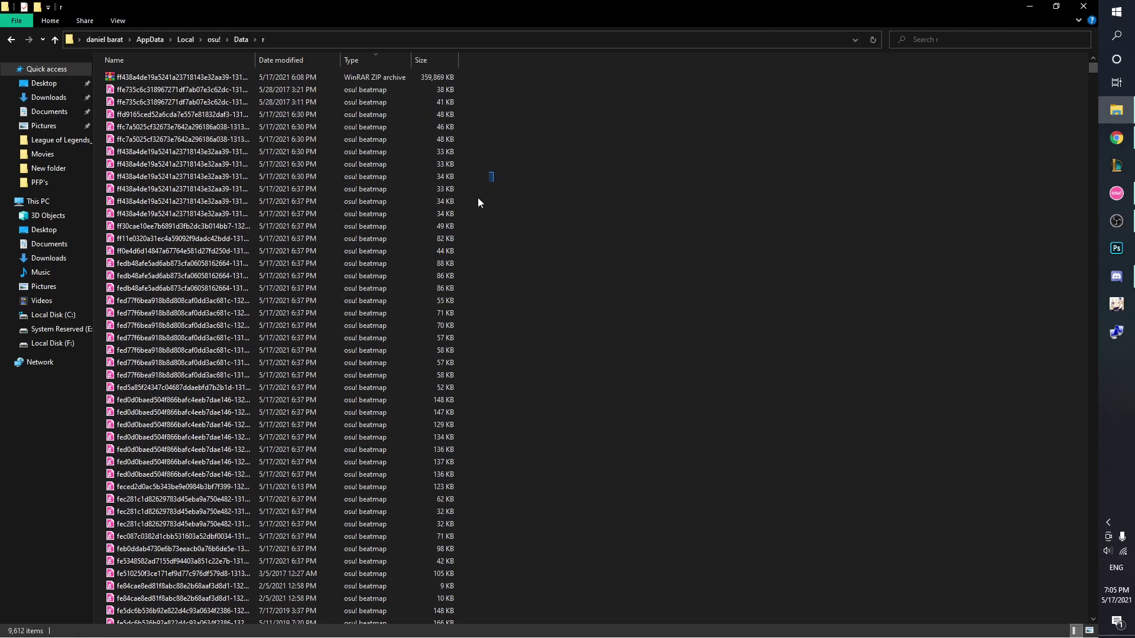
{"action": "left_click_drag", "start_coordinate": [492, 178], "coordinate": [214, 636]}
{"action": "right_click", "coordinate": [285, 419]}
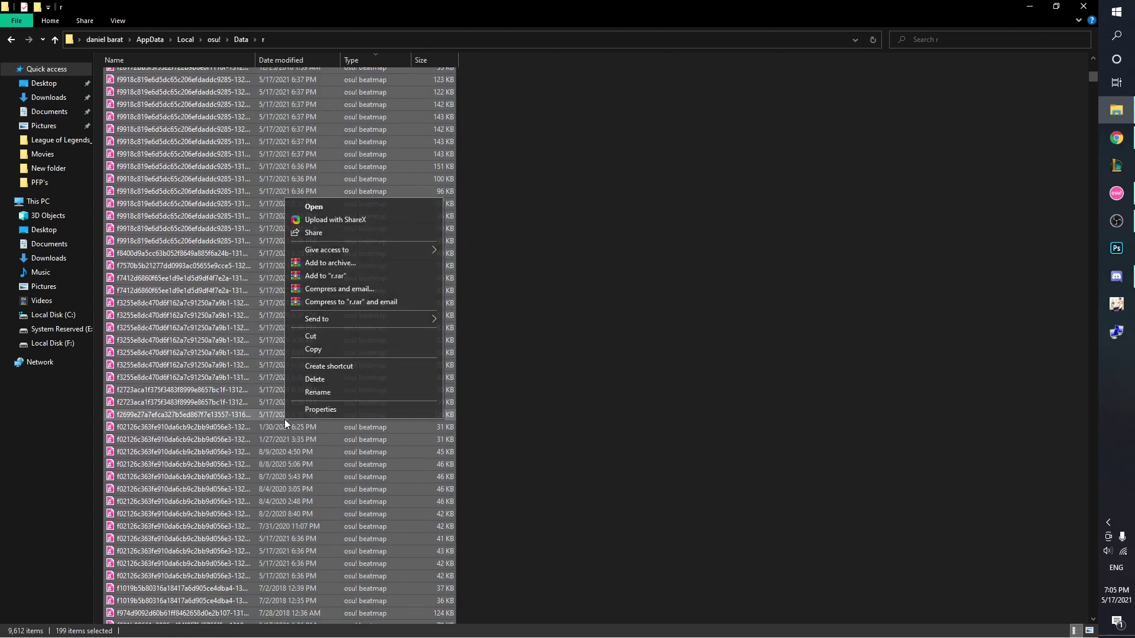
{"action": "left_click", "coordinate": [334, 206]}
{"action": "left_click", "coordinate": [658, 242]}
{"action": "mouse_move", "coordinate": [1125, 194]}
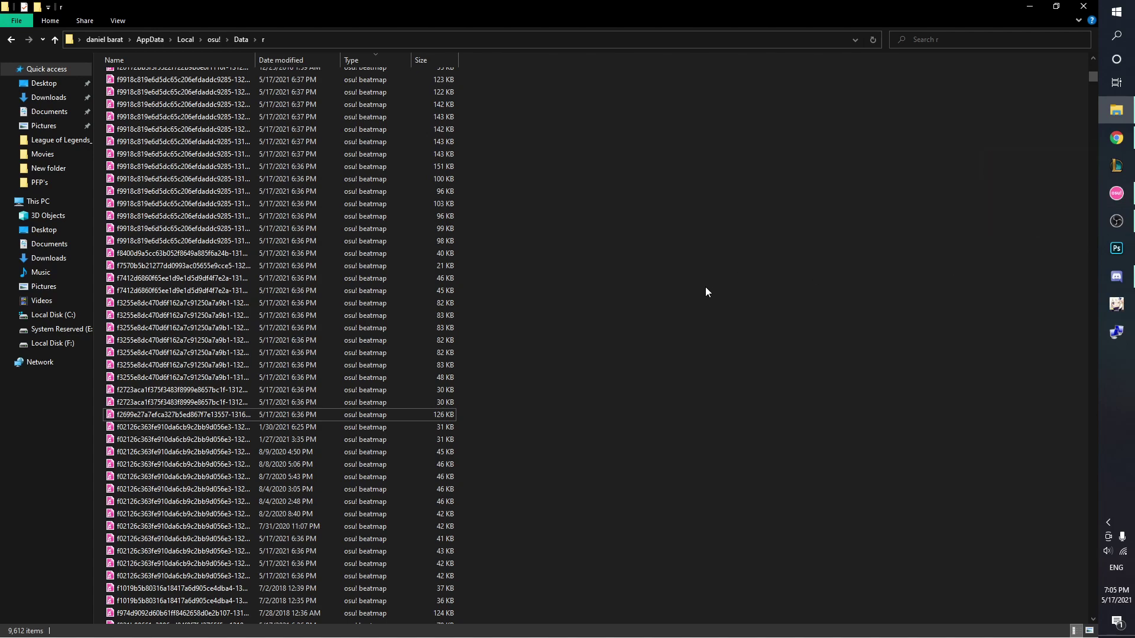
{"action": "scroll", "coordinate": [866, 314], "scroll_direction": "up", "scroll_amount": 10}
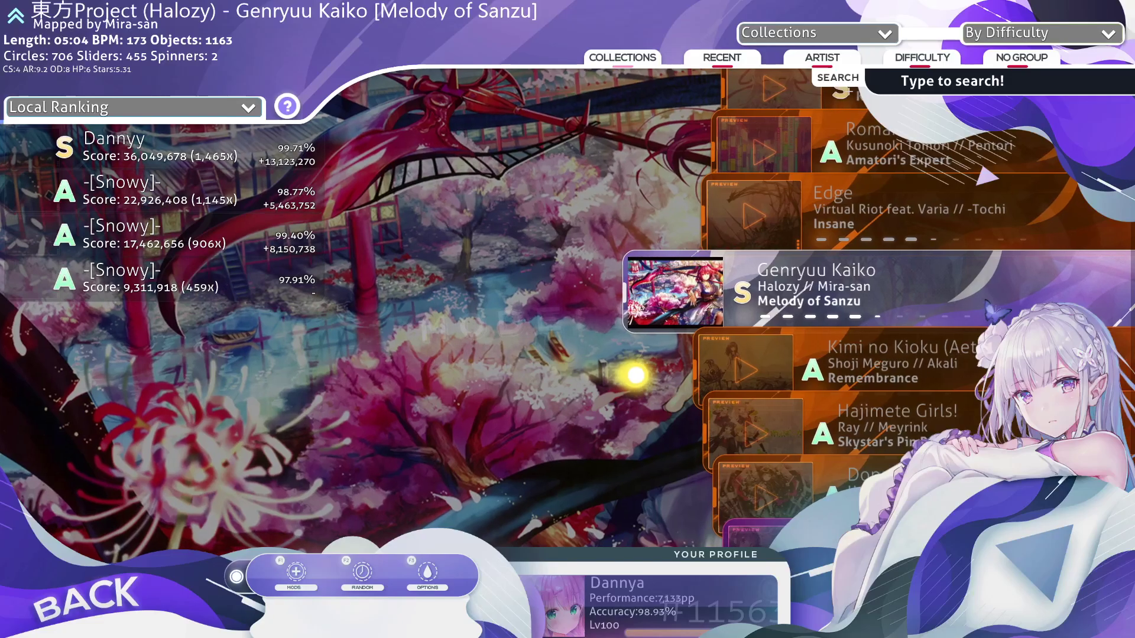
Step: Move from Genryuu Kaiko down to Kimi no Kioku (Aethral Remix) [Remembrance] to see its restored scores
{"action": "key", "text": "Down"}
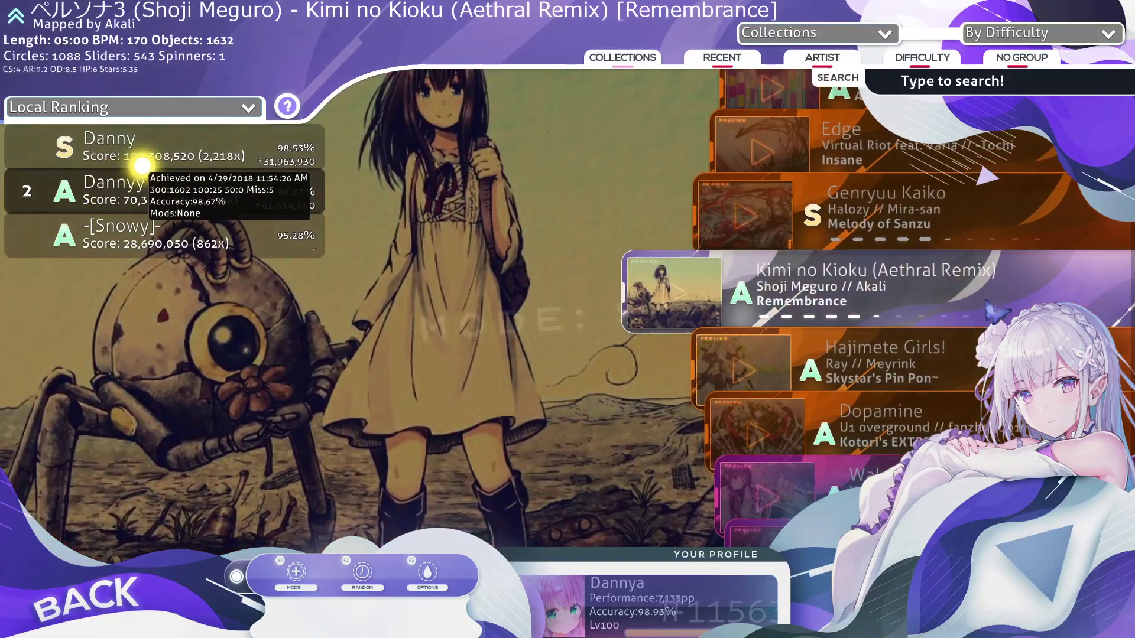